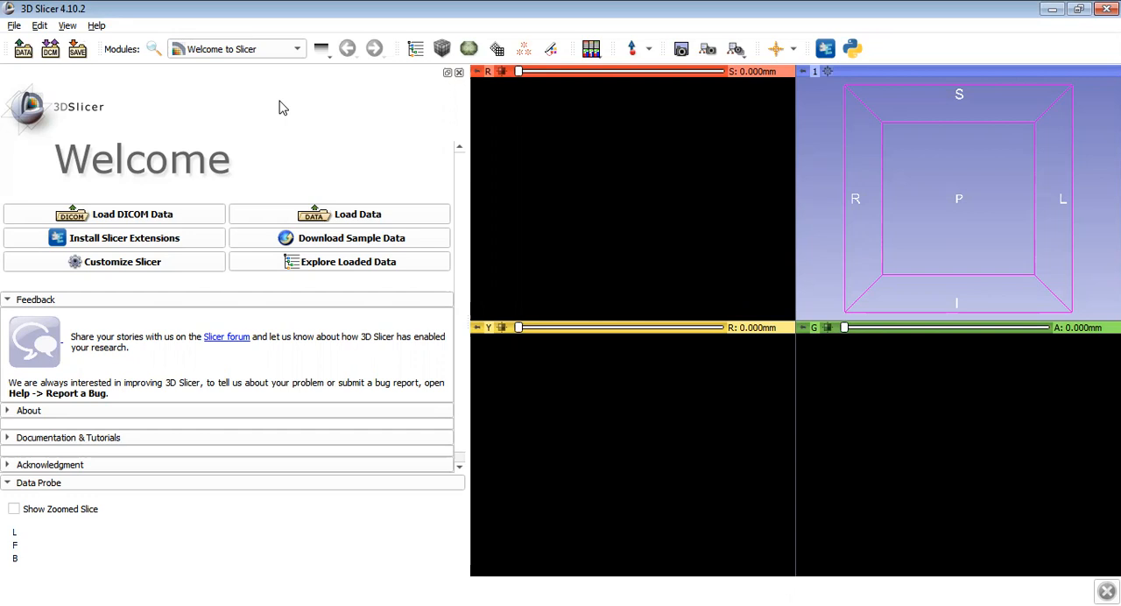
- Load the MRHead sample volume and add two empty segments for it in the Segment Editor
{"action": "left_click", "coordinate": [318, 242]}
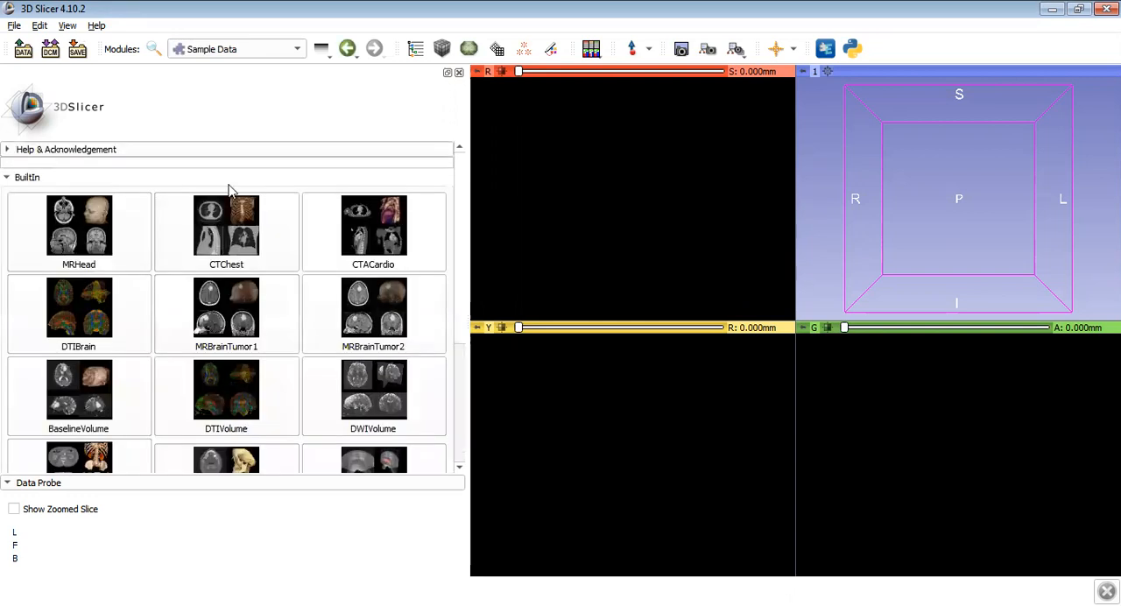
{"action": "left_click", "coordinate": [91, 215]}
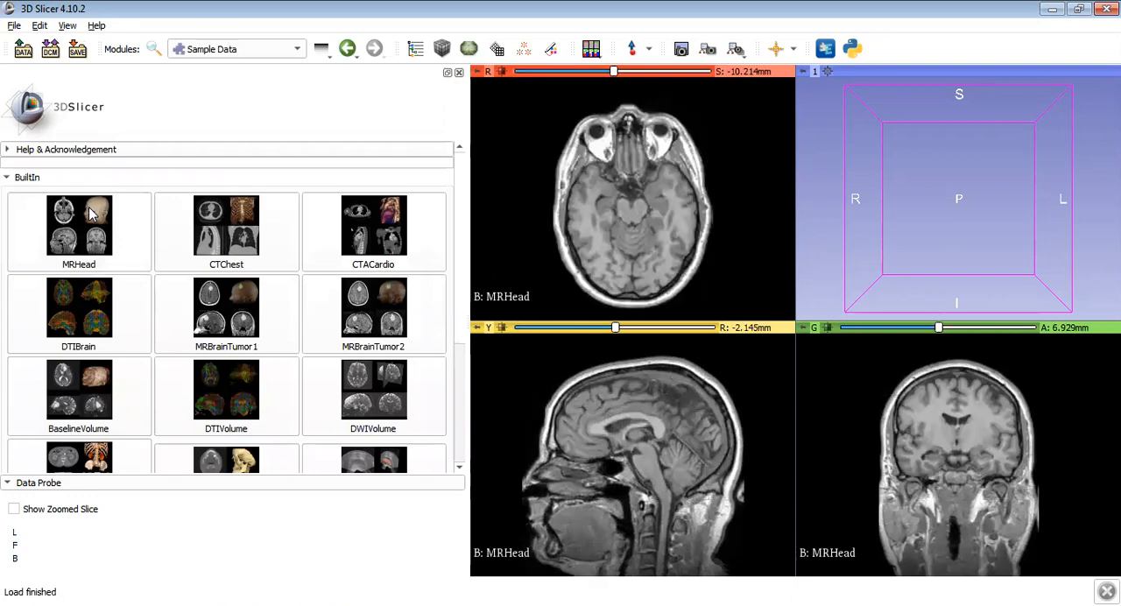
{"action": "left_click", "coordinate": [232, 52]}
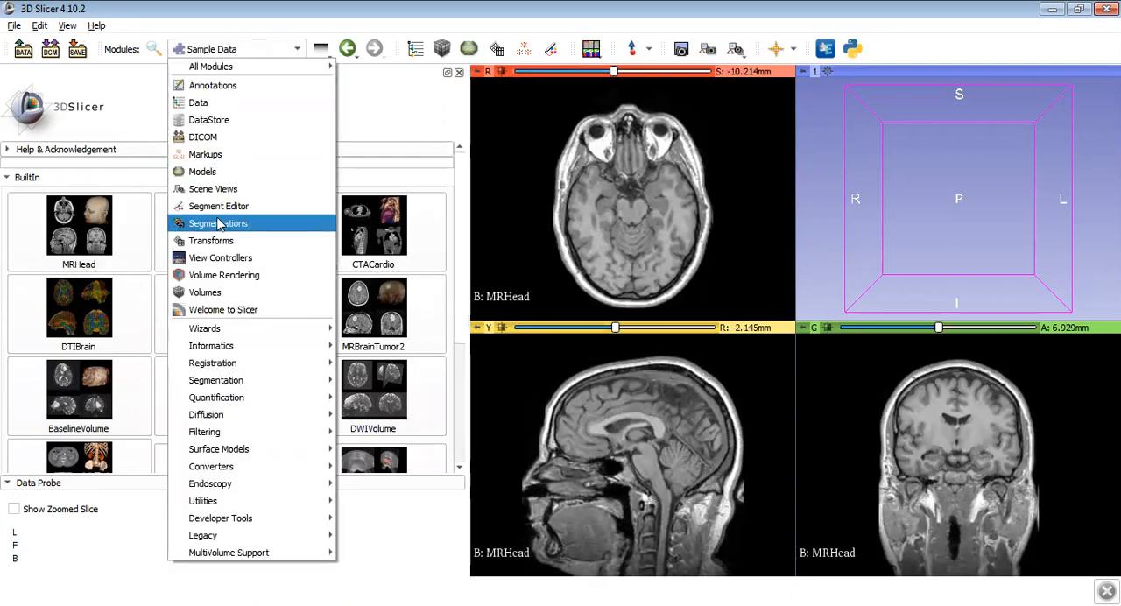
{"action": "left_click", "coordinate": [220, 208]}
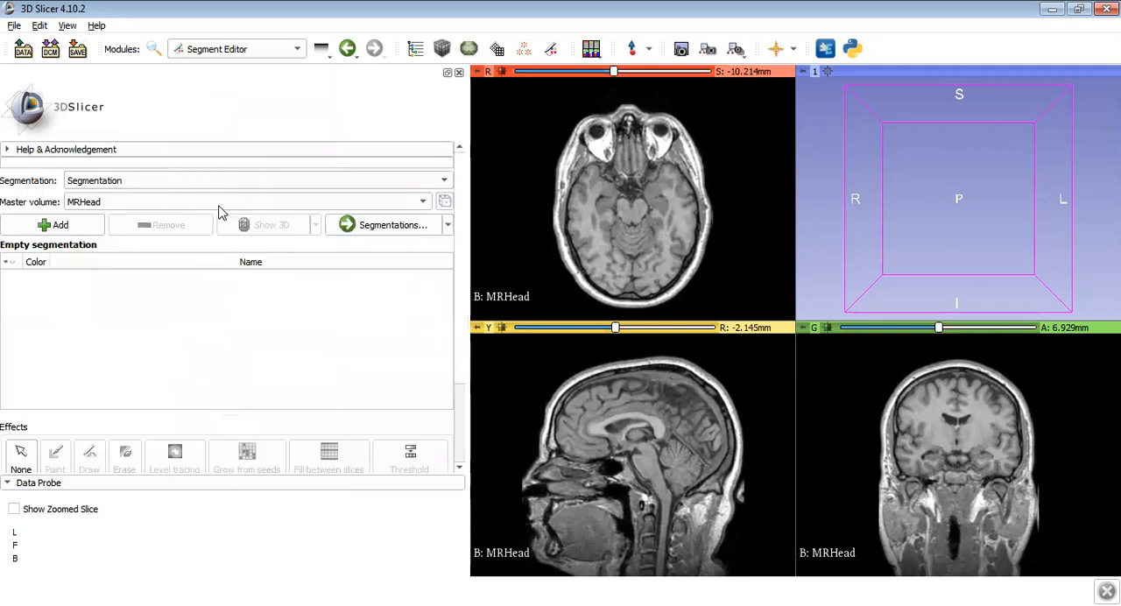
{"action": "left_click", "coordinate": [75, 232]}
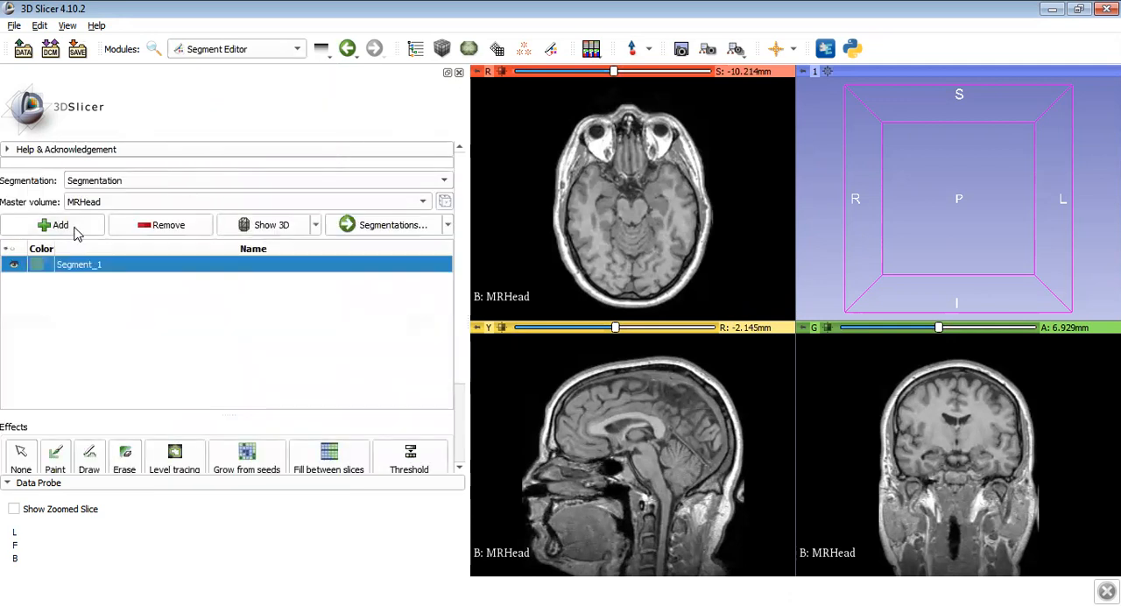
{"action": "left_click", "coordinate": [75, 229]}
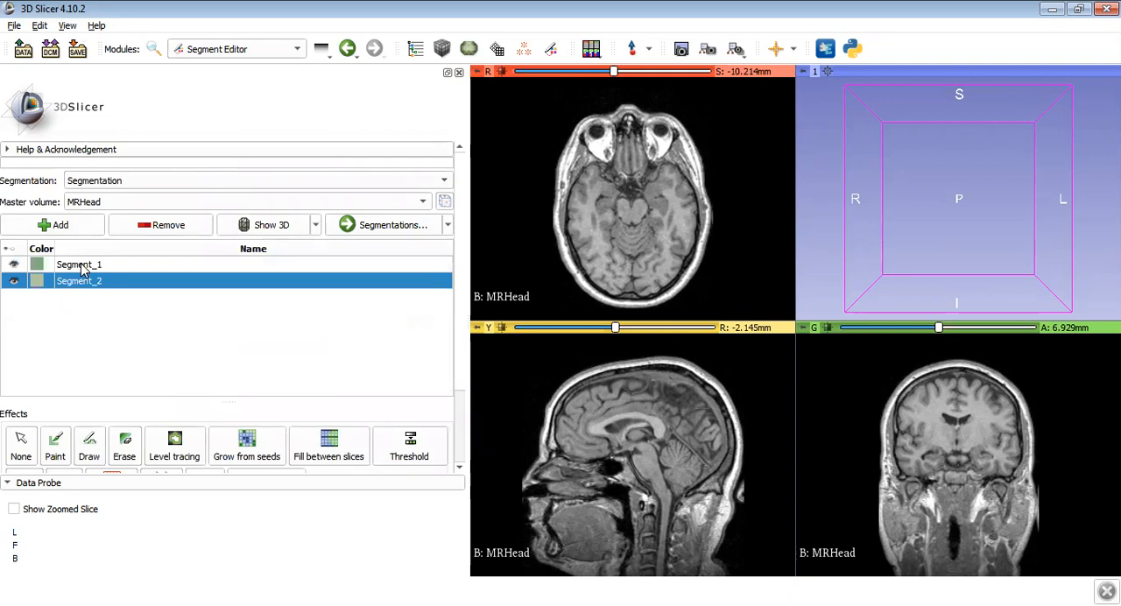
- Fill Segment_1 by applying a Threshold with an intensity range of 90.40 to 279.00
{"action": "left_click", "coordinate": [83, 266]}
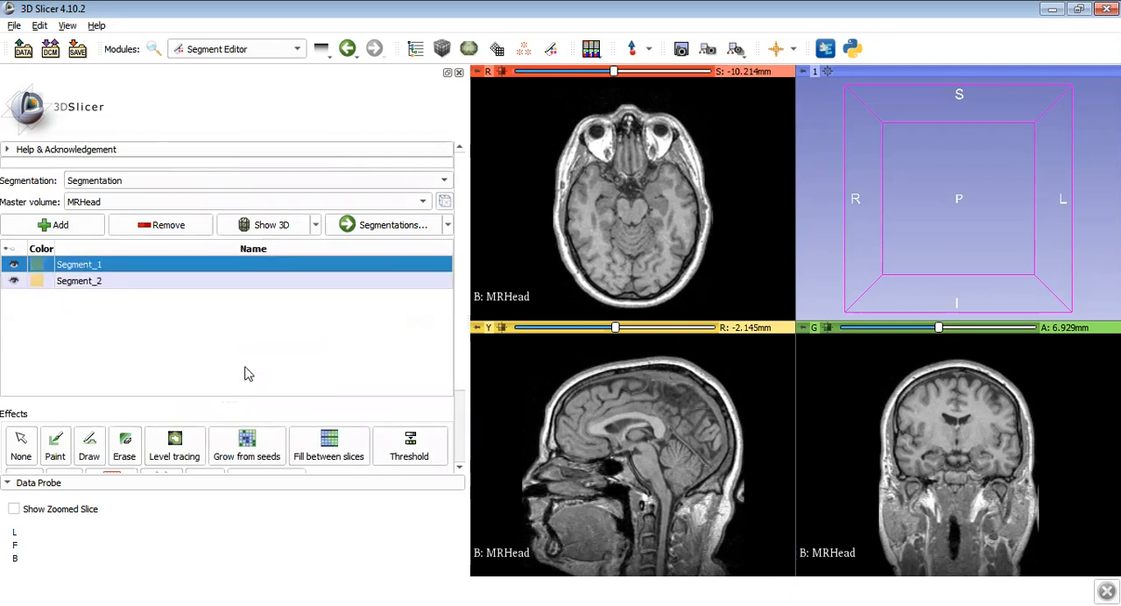
{"action": "scroll", "coordinate": [461, 476], "scroll_direction": "down", "scroll_amount": 3}
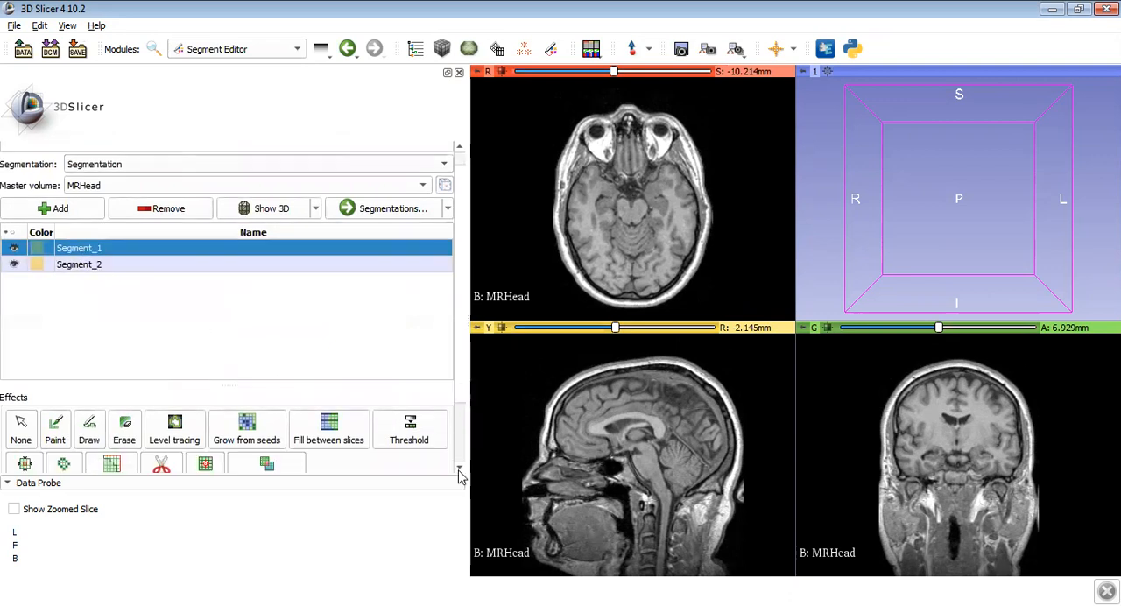
{"action": "scroll", "coordinate": [459, 473], "scroll_direction": "down", "scroll_amount": 3}
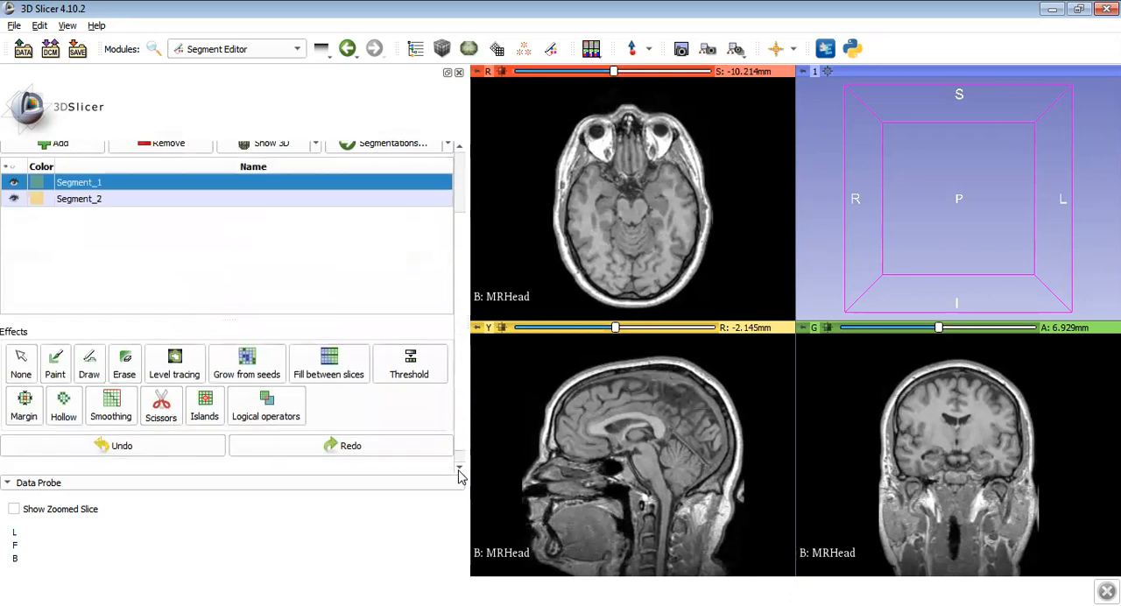
{"action": "left_click", "coordinate": [409, 346]}
{"action": "scroll", "coordinate": [458, 466], "scroll_direction": "down", "scroll_amount": 3}
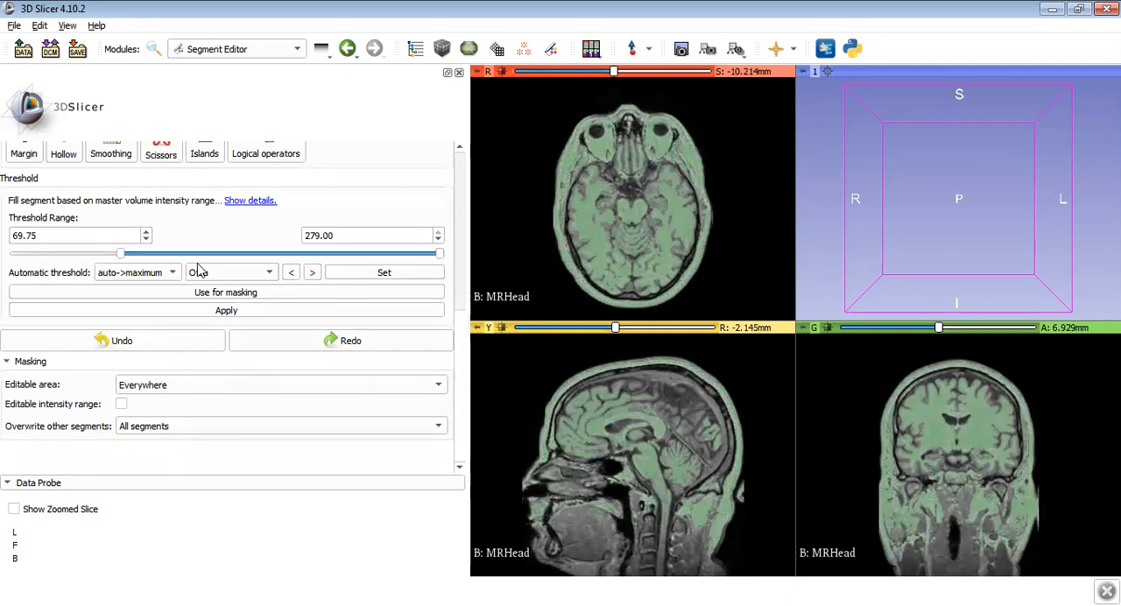
{"action": "left_click_drag", "start_coordinate": [123, 254], "coordinate": [154, 261]}
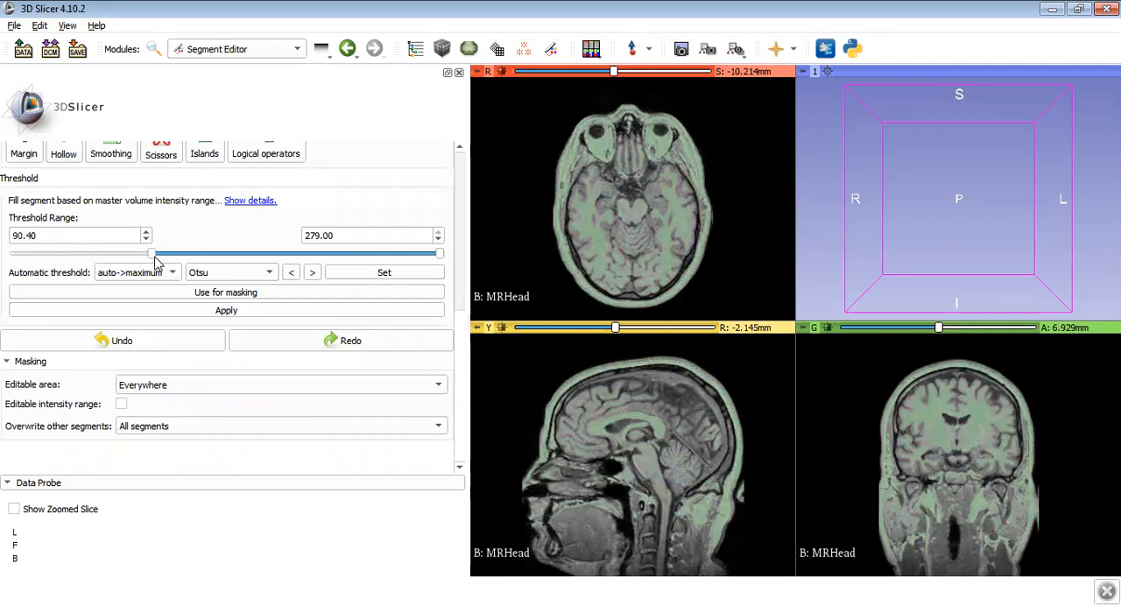
{"action": "left_click", "coordinate": [180, 313]}
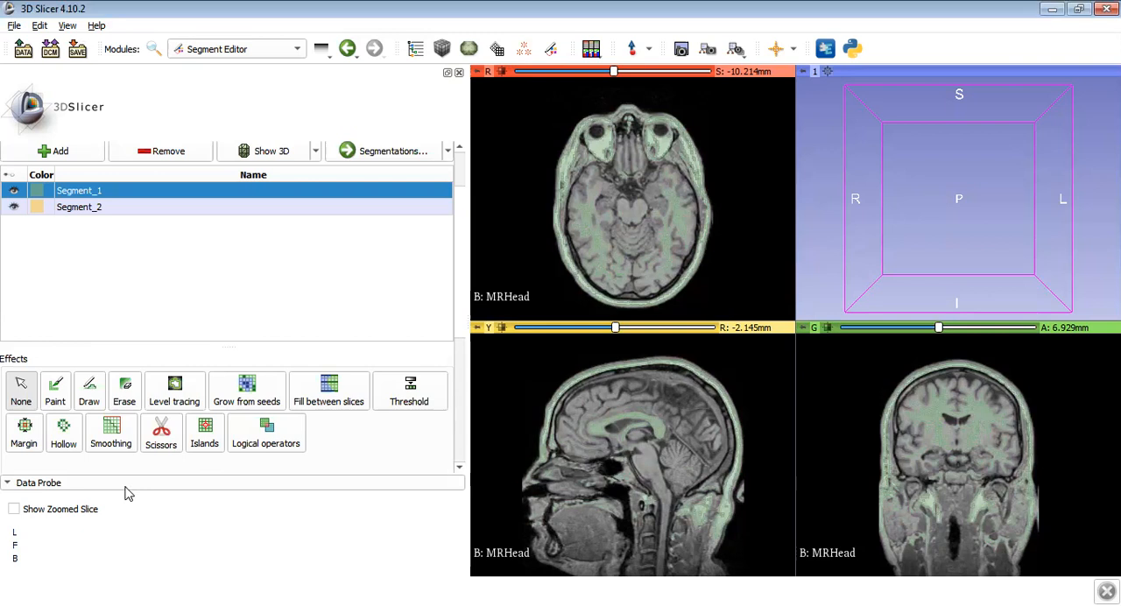
- Keep only the selected island of Segment_1, picking it near the top of the head in the sagittal slice
{"action": "left_click", "coordinate": [205, 435]}
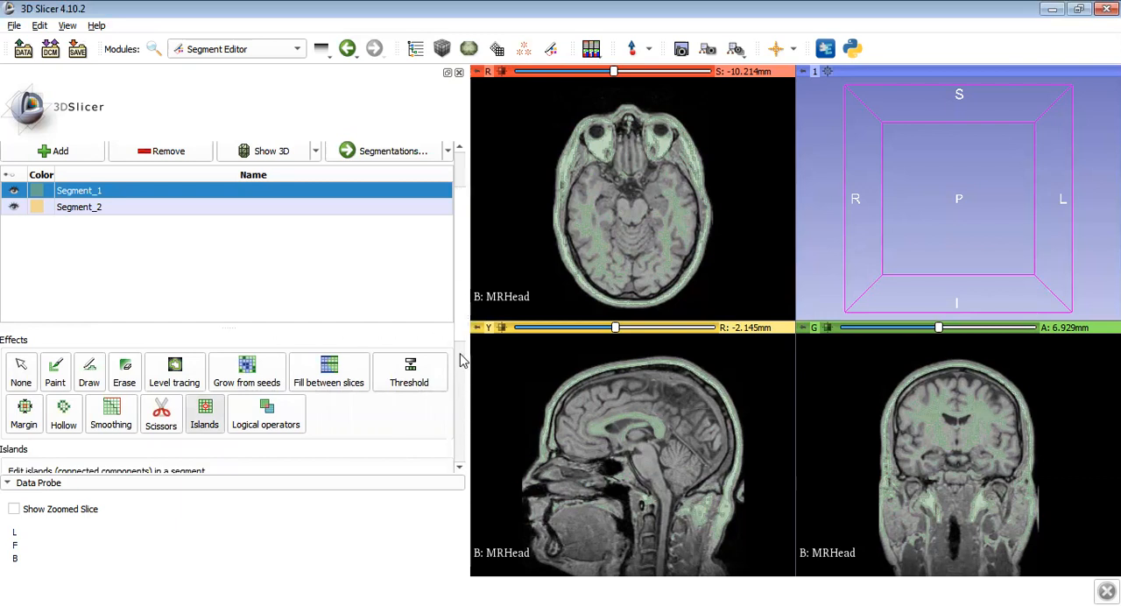
{"action": "scroll", "coordinate": [461, 348], "scroll_direction": "down", "scroll_amount": 1}
{"action": "left_click_drag", "start_coordinate": [462, 348], "coordinate": [461, 408]}
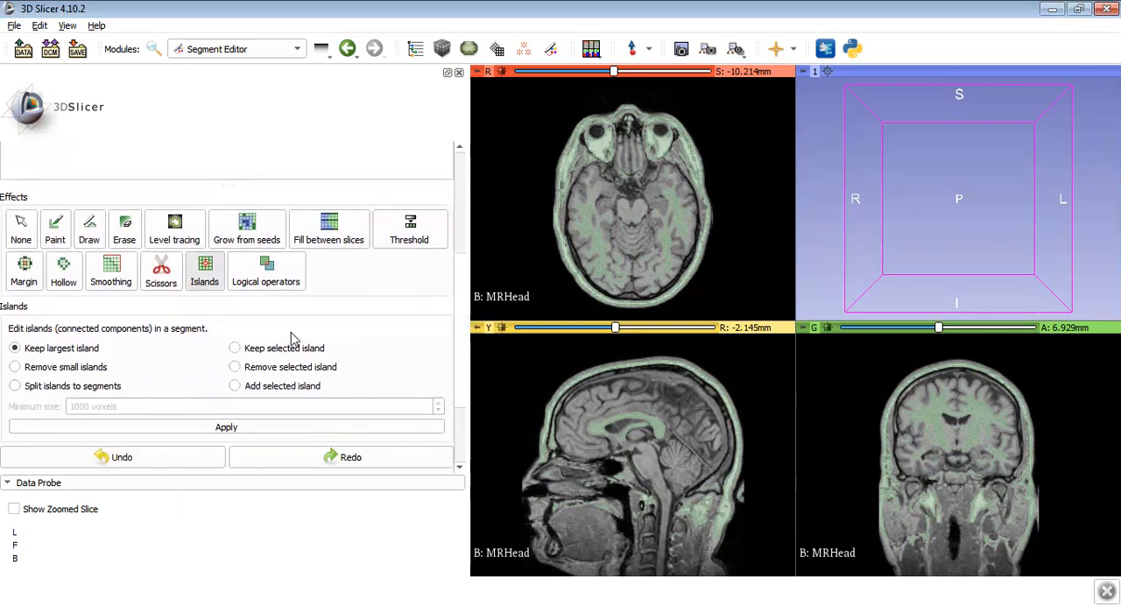
{"action": "left_click", "coordinate": [235, 348]}
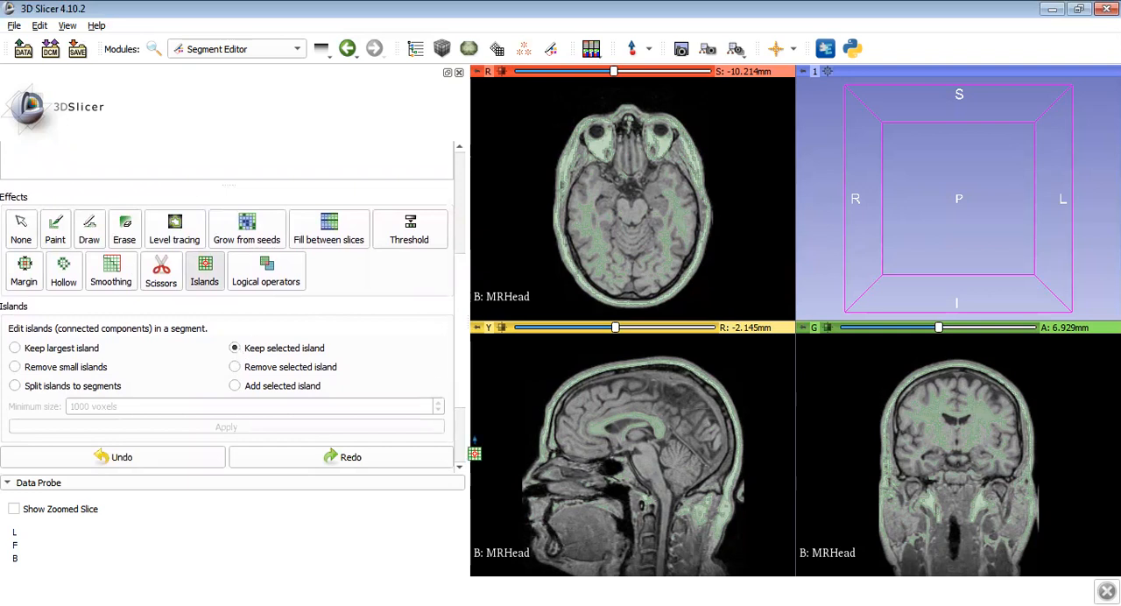
{"action": "left_click", "coordinate": [644, 377]}
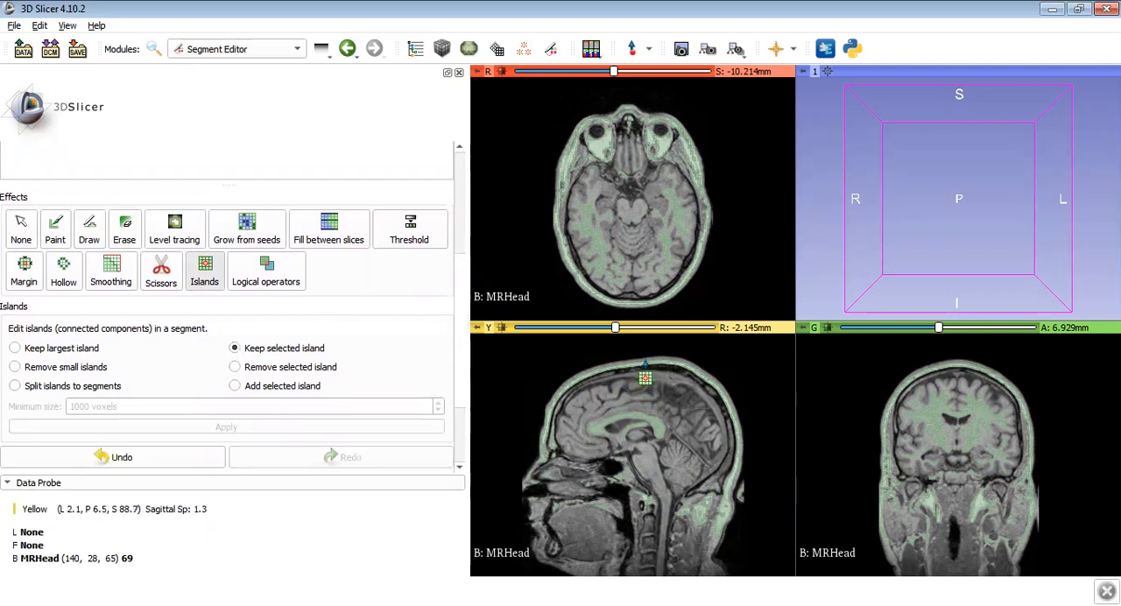
- Grow Segment_1 by a margin of 3.0 mm
{"action": "left_click", "coordinate": [24, 282]}
{"action": "scroll", "coordinate": [462, 218], "scroll_direction": "up", "scroll_amount": 5}
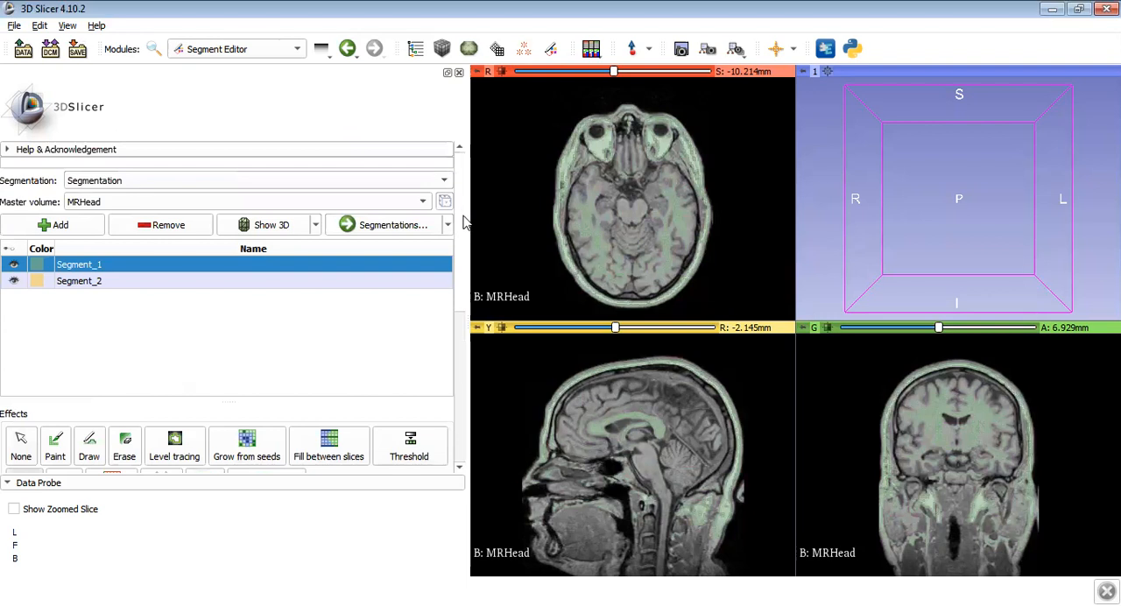
{"action": "scroll", "coordinate": [462, 302], "scroll_direction": "down", "scroll_amount": 5}
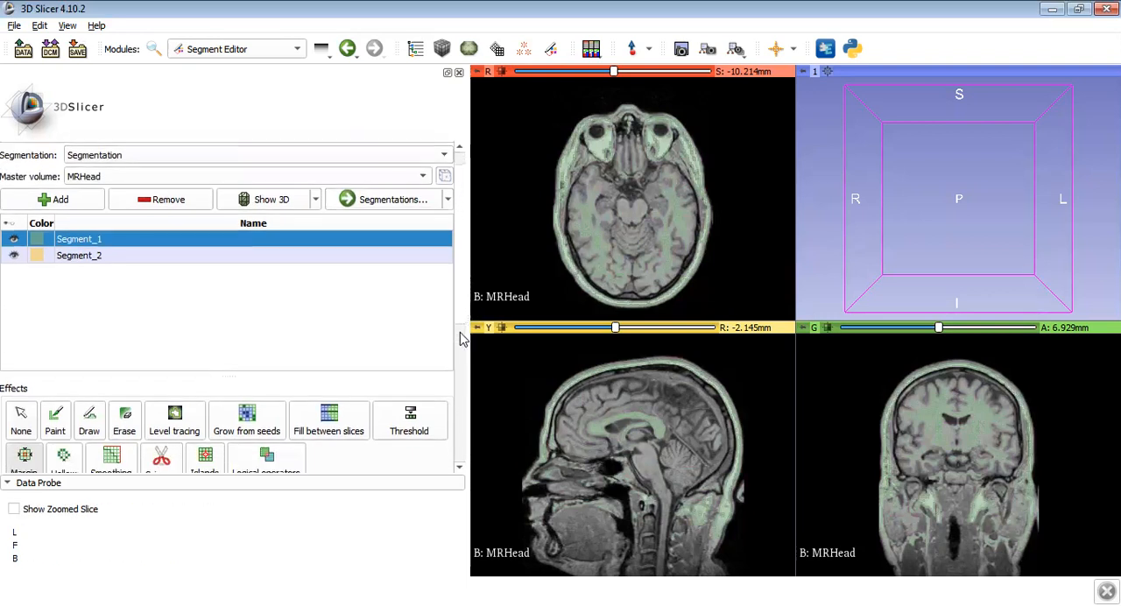
{"action": "scroll", "coordinate": [462, 380], "scroll_direction": "down", "scroll_amount": 5}
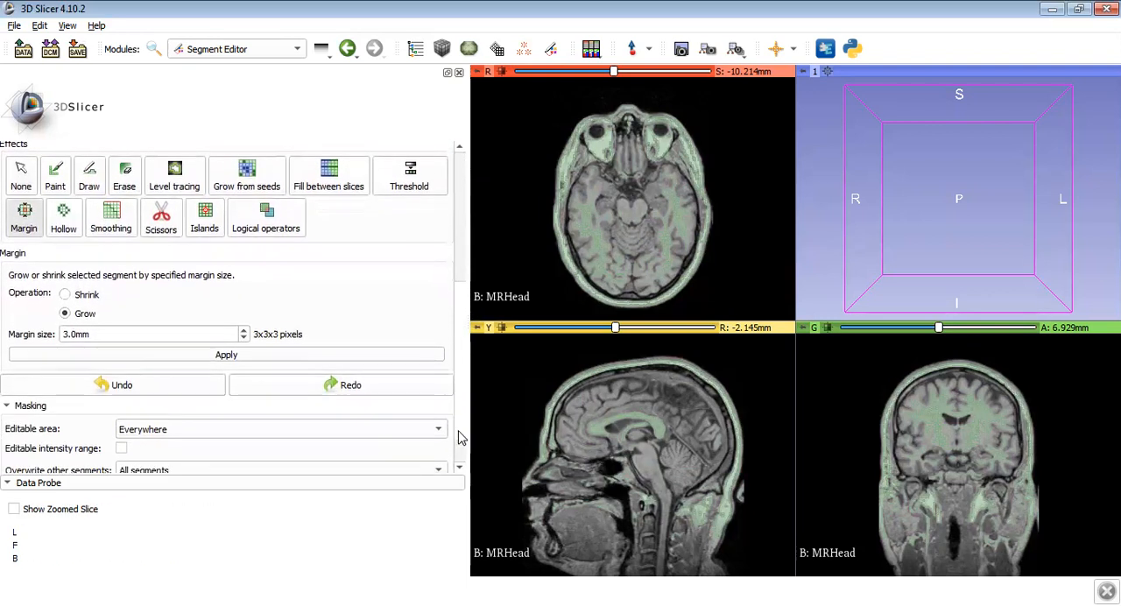
{"action": "left_click", "coordinate": [277, 352]}
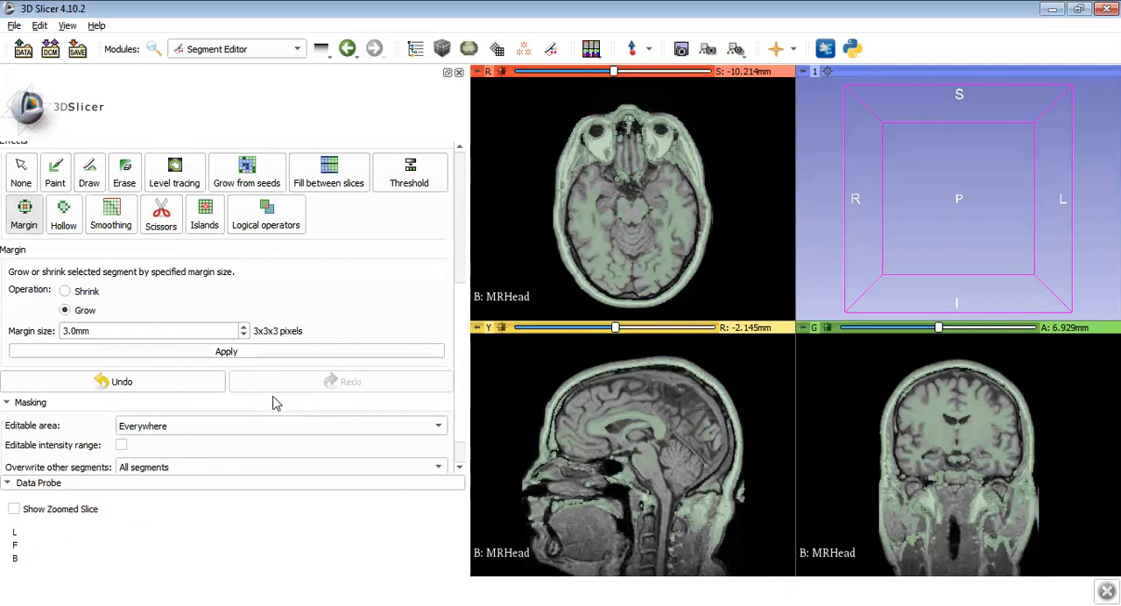
- Make Segment_2 the active segment and set the Scissors effect to free-form Fill inside
{"action": "left_click_drag", "start_coordinate": [458, 288], "coordinate": [458, 264]}
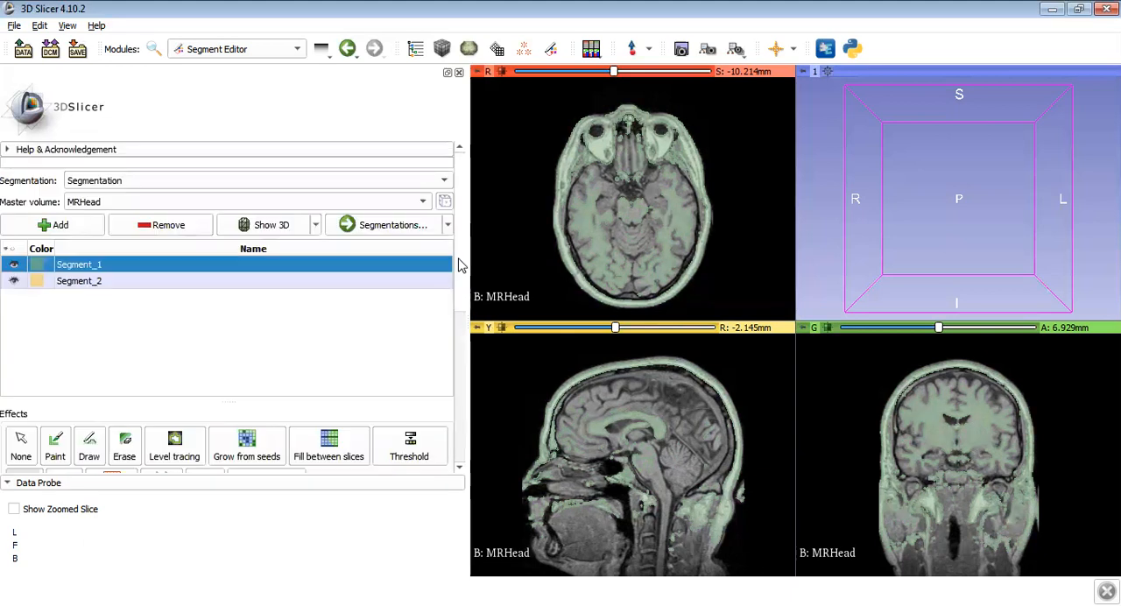
{"action": "left_click", "coordinate": [279, 287]}
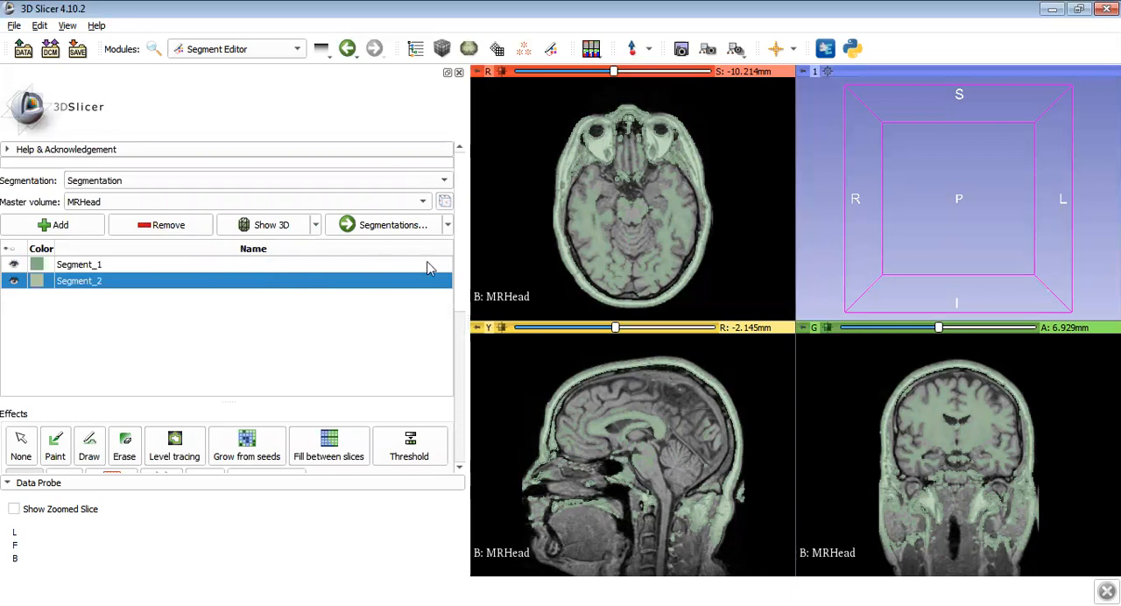
{"action": "left_click_drag", "start_coordinate": [461, 320], "coordinate": [463, 347]}
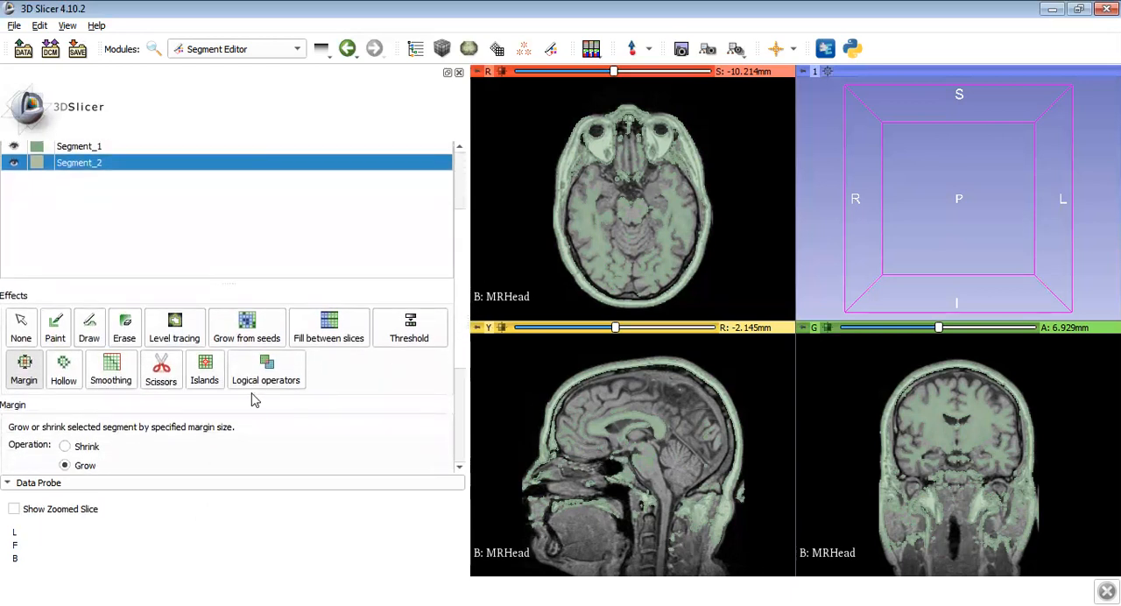
{"action": "left_click", "coordinate": [162, 370]}
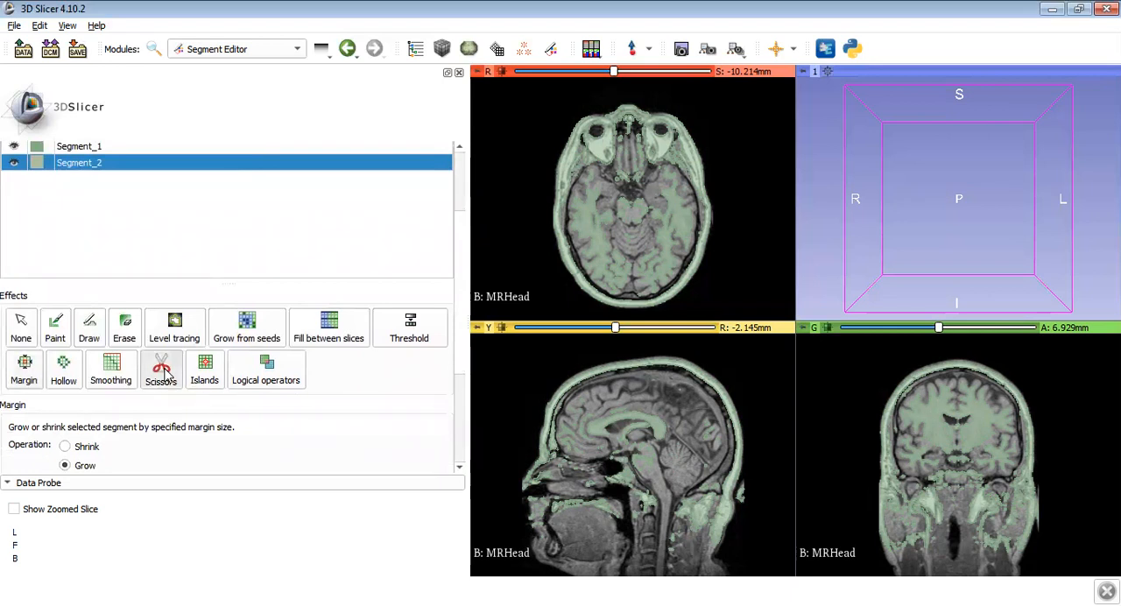
{"action": "left_click", "coordinate": [458, 188]}
{"action": "left_click_drag", "start_coordinate": [460, 309], "coordinate": [464, 412]}
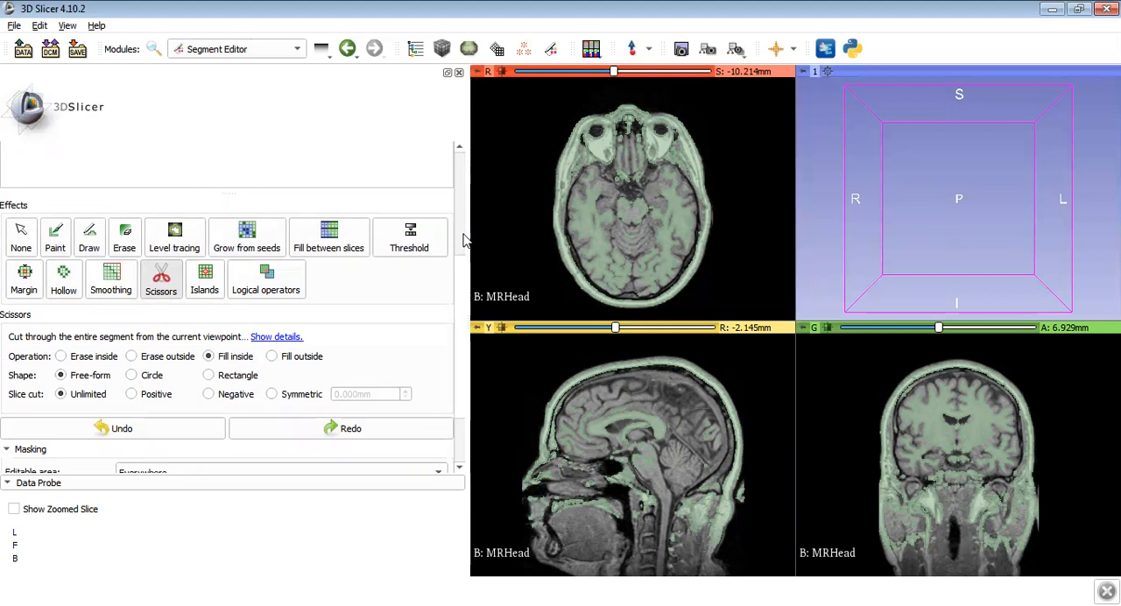
- Restrict the editable area to outside all segments and fill Segment_2 within a free-form outline around the brain in the sagittal slice
{"action": "scroll", "coordinate": [461, 263], "scroll_direction": "up", "scroll_amount": 4}
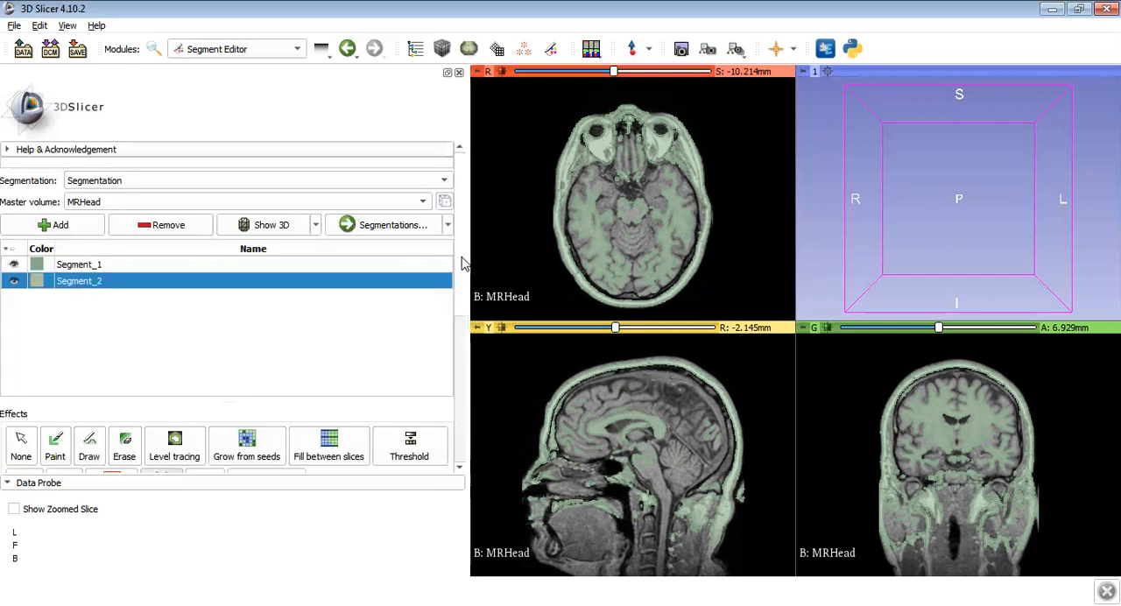
{"action": "scroll", "coordinate": [461, 315], "scroll_direction": "down", "scroll_amount": 5}
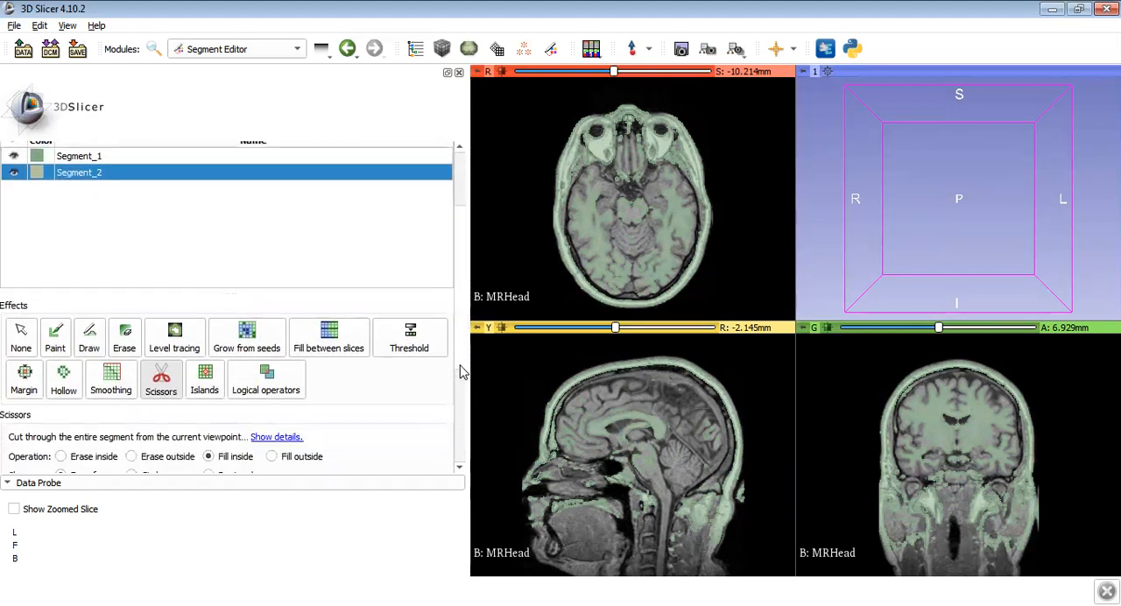
{"action": "scroll", "coordinate": [462, 420], "scroll_direction": "down", "scroll_amount": 3}
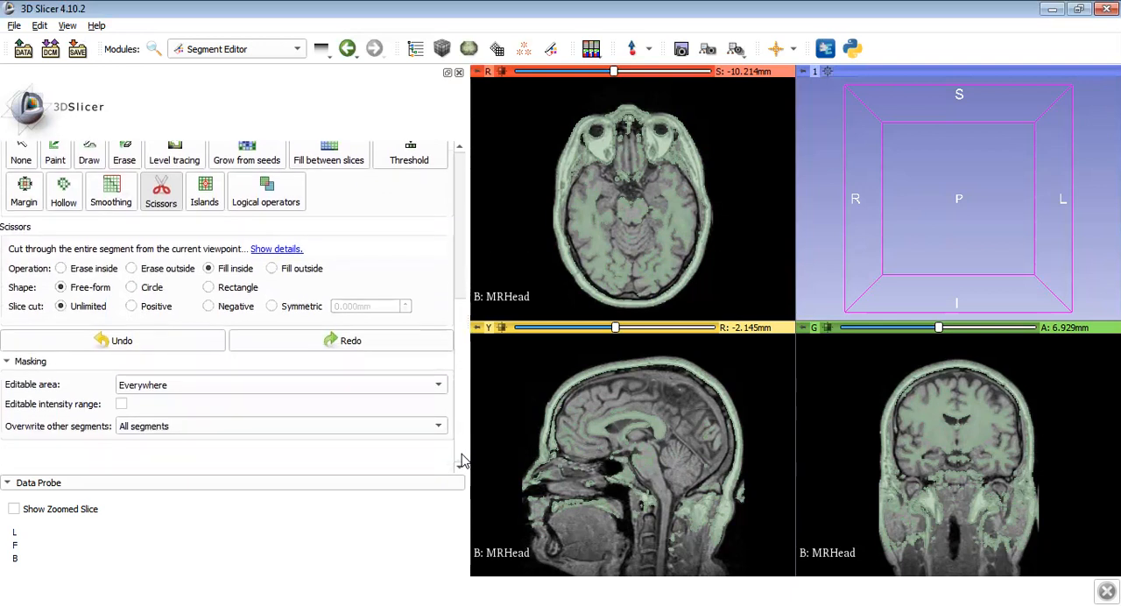
{"action": "left_click", "coordinate": [302, 385]}
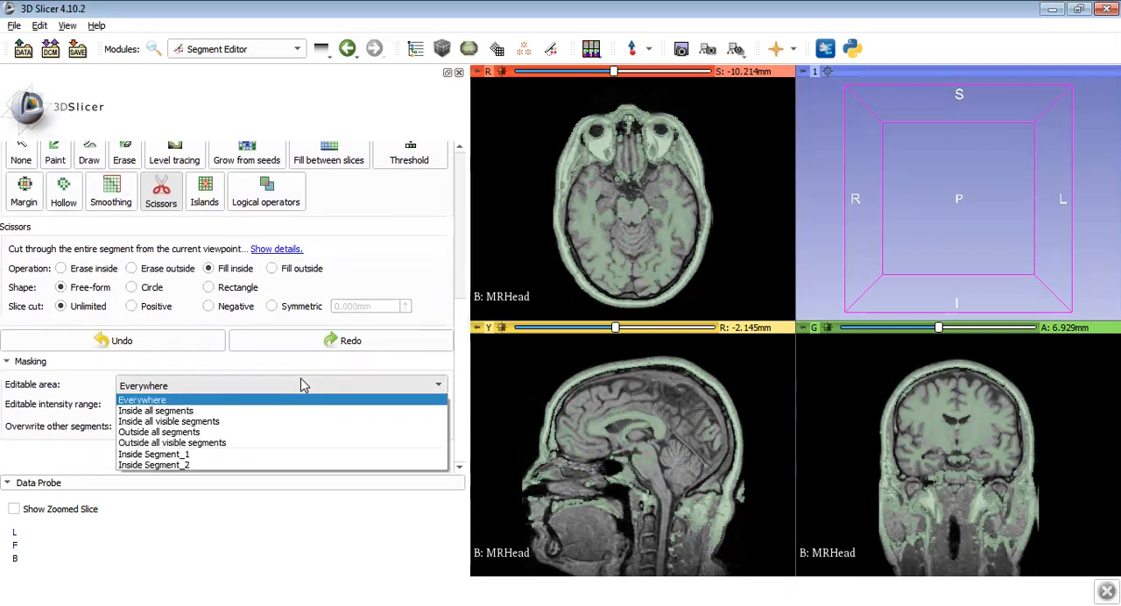
{"action": "left_click", "coordinate": [281, 433]}
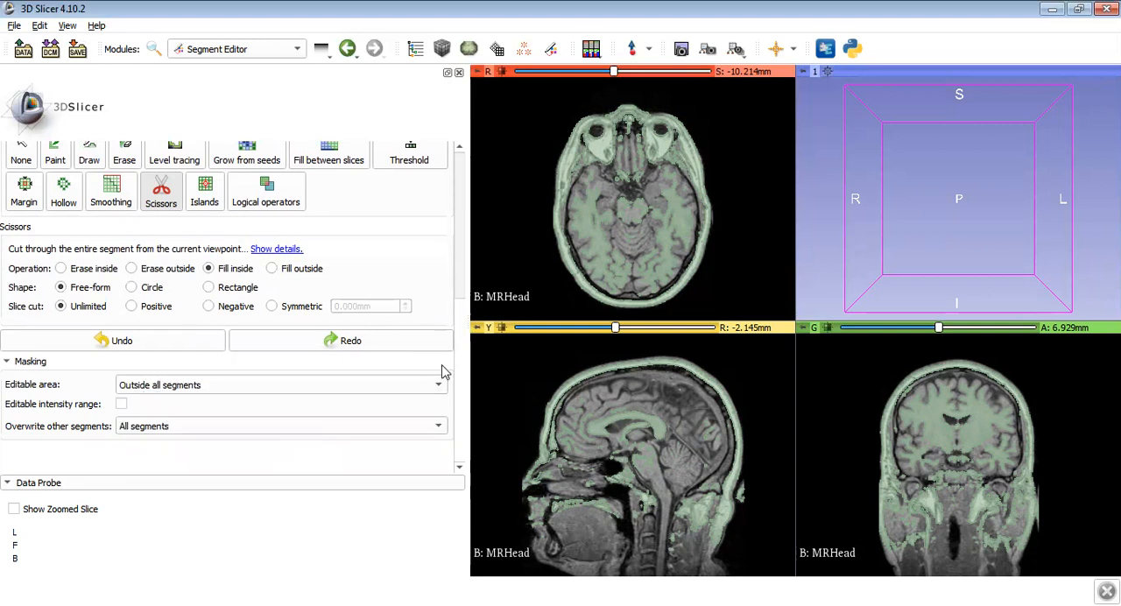
{"action": "mouse_move", "coordinate": [530, 448]}
{"action": "left_mouse_down"}
{"action": "mouse_move", "coordinate": [544, 473]}
{"action": "mouse_move", "coordinate": [544, 442]}
{"action": "mouse_move", "coordinate": [564, 411]}
{"action": "mouse_move", "coordinate": [668, 386]}
{"action": "mouse_move", "coordinate": [702, 399]}
{"action": "mouse_move", "coordinate": [732, 455]}
{"action": "mouse_move", "coordinate": [716, 506]}
{"action": "mouse_move", "coordinate": [701, 508]}
{"action": "mouse_move", "coordinate": [559, 489]}
{"action": "mouse_move", "coordinate": [546, 457]}
{"action": "left_mouse_up"}
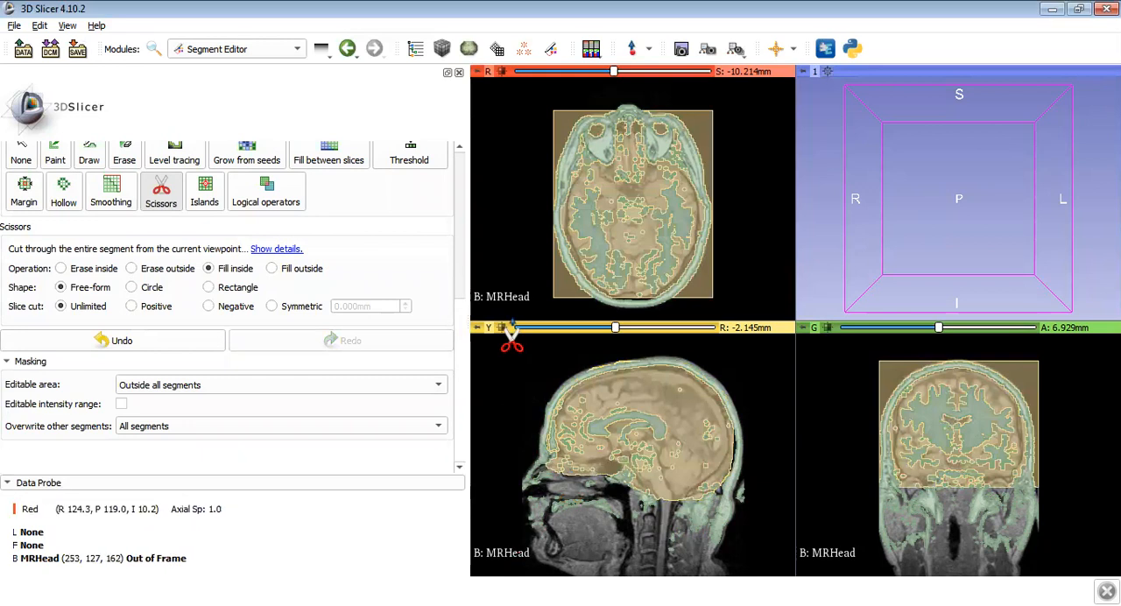
- Shrink Segment_2 by a 3.0 mm margin and keep only its selected island, picked inside the brain in the axial slice
{"action": "left_click", "coordinate": [31, 201]}
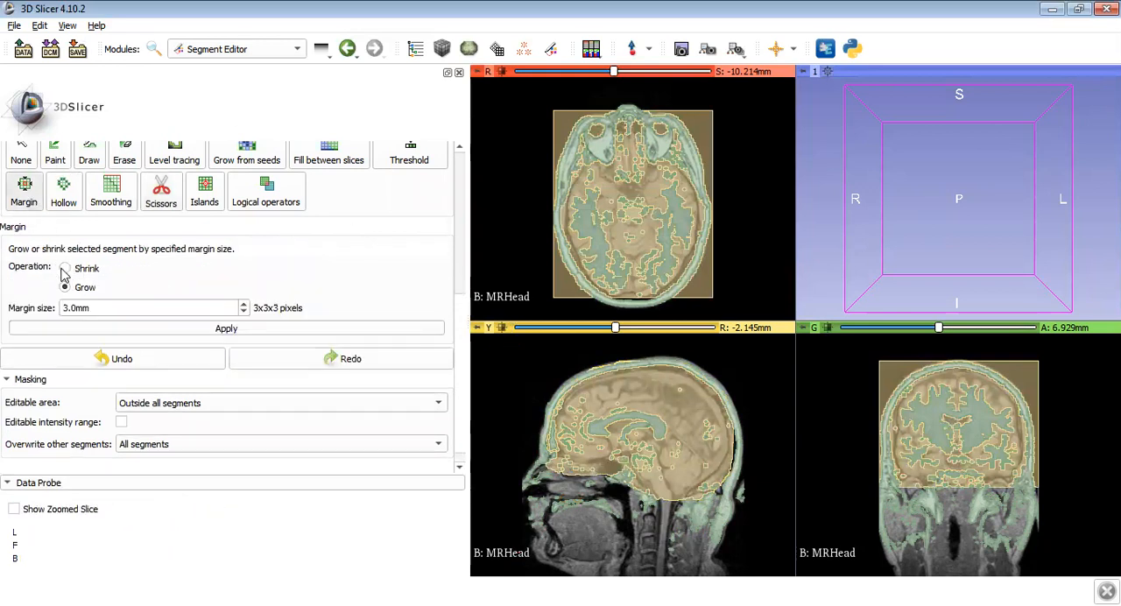
{"action": "left_click", "coordinate": [228, 328]}
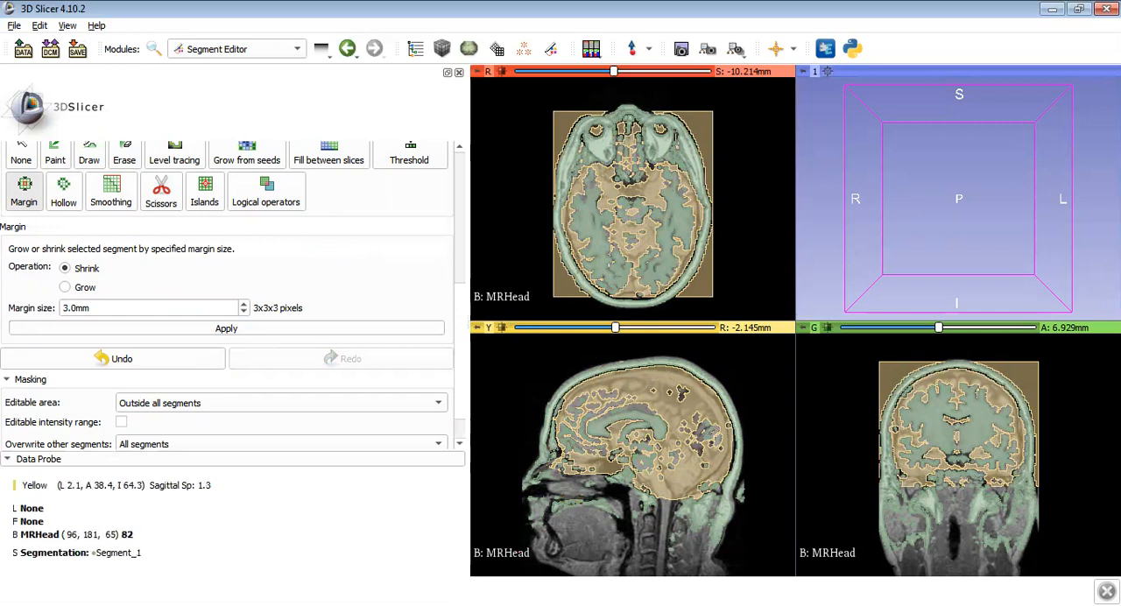
{"action": "left_click", "coordinate": [203, 199]}
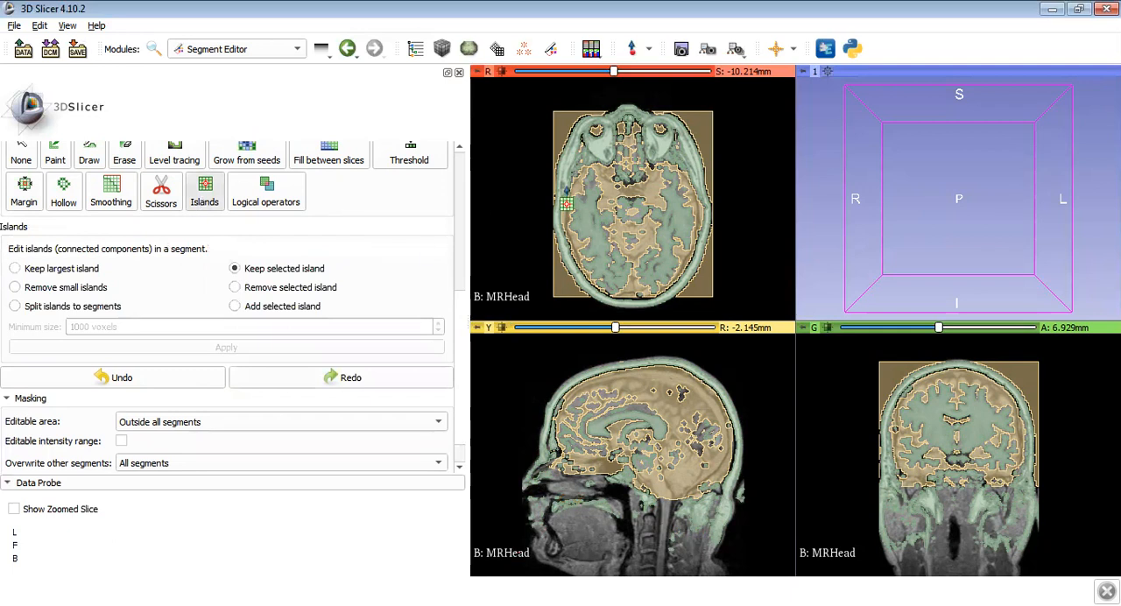
{"action": "left_click", "coordinate": [634, 163]}
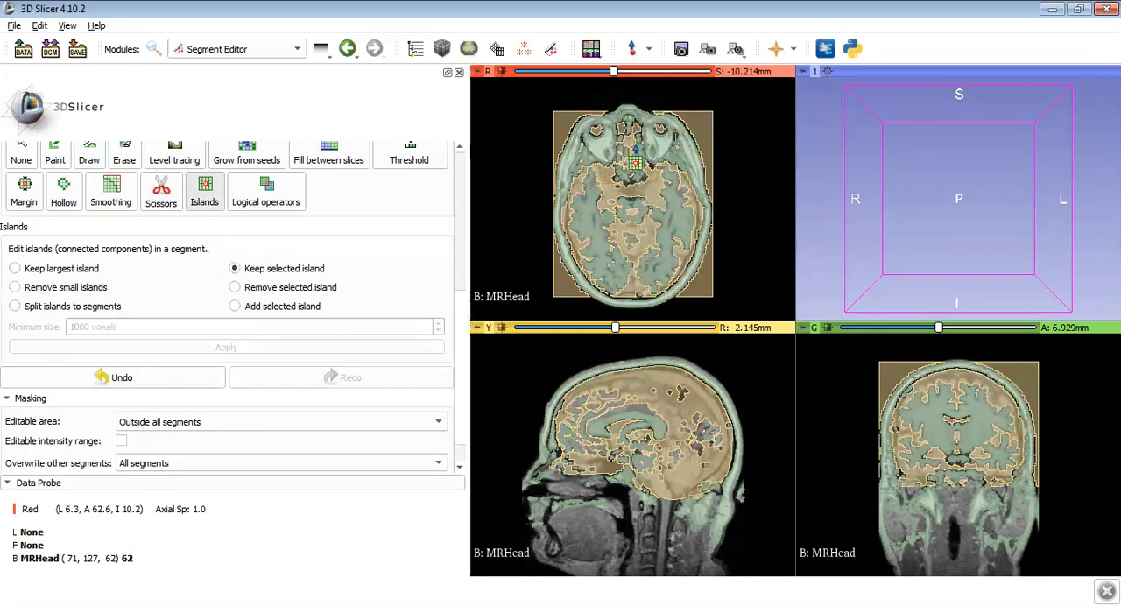
- Grow Segment_2 by a margin of 3.0 mm
{"action": "left_click", "coordinate": [19, 193]}
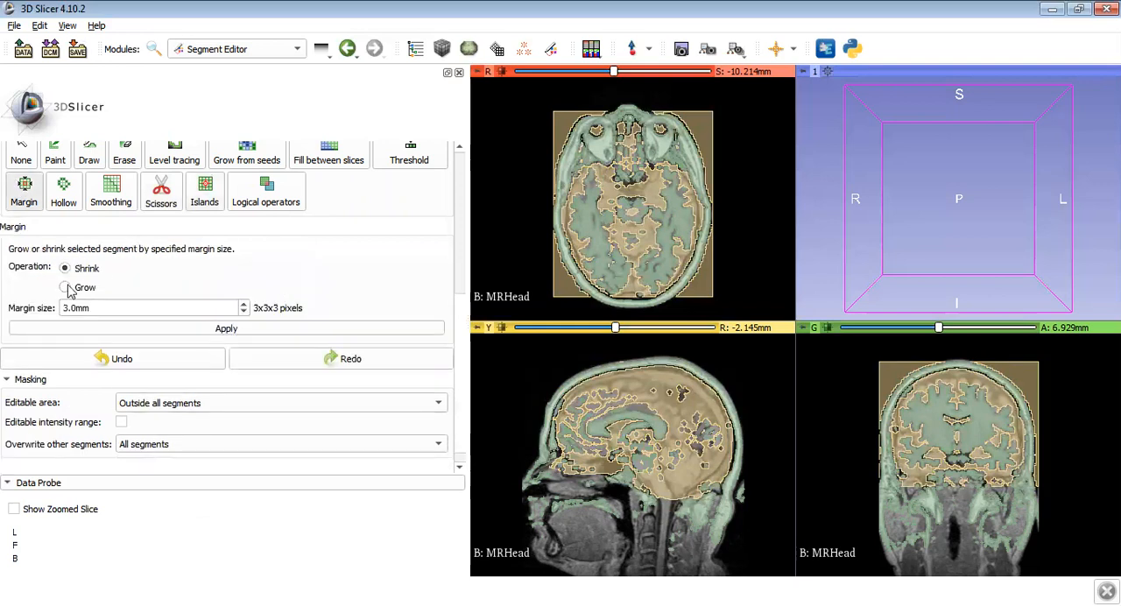
{"action": "left_click", "coordinate": [64, 288]}
{"action": "left_click", "coordinate": [227, 328]}
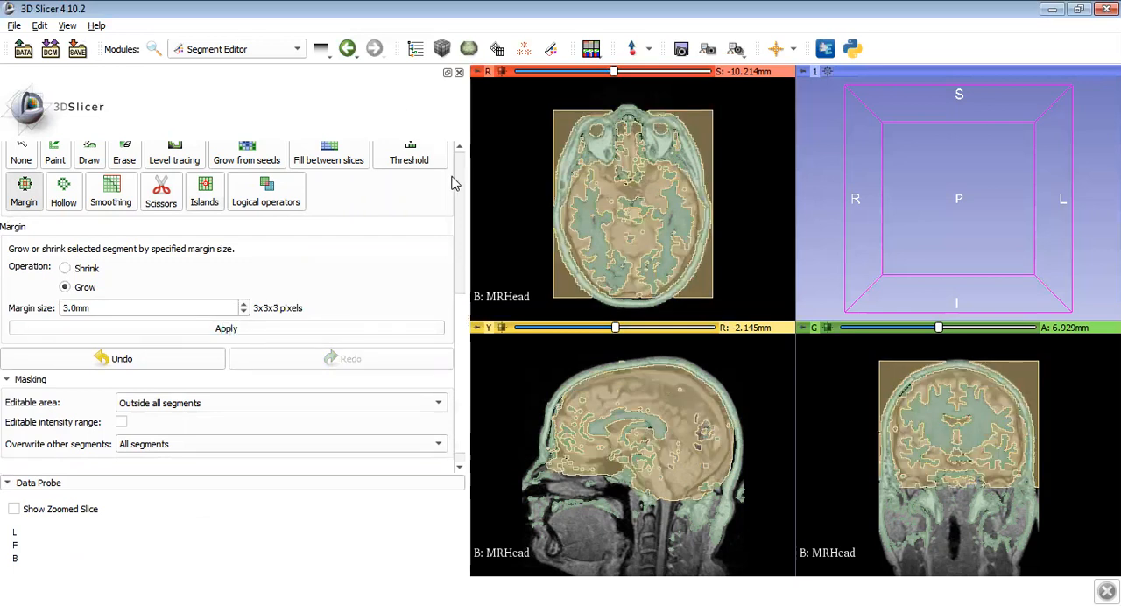
- Show both segments as surfaces in the 3D view
{"action": "scroll", "coordinate": [462, 298], "scroll_direction": "up", "scroll_amount": 5}
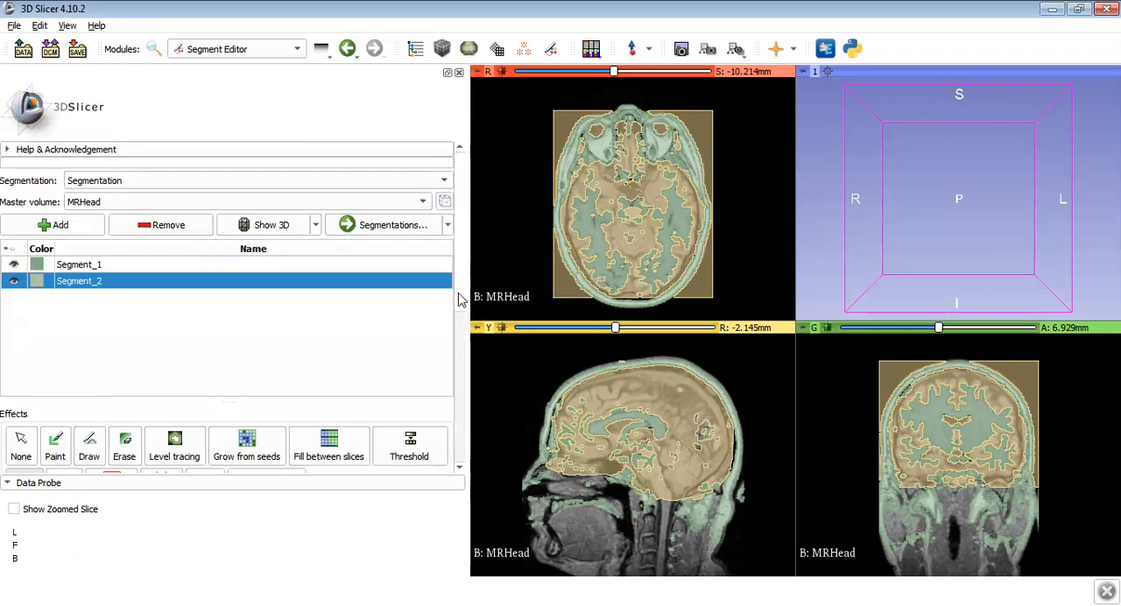
{"action": "left_click", "coordinate": [263, 225]}
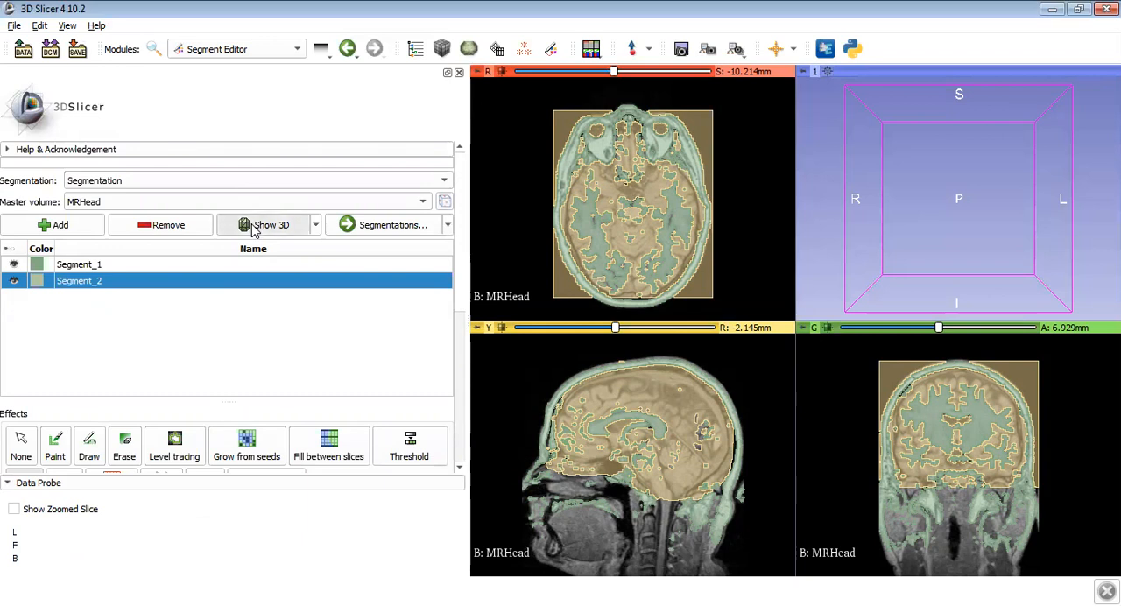
{"action": "left_click", "coordinate": [299, 224]}
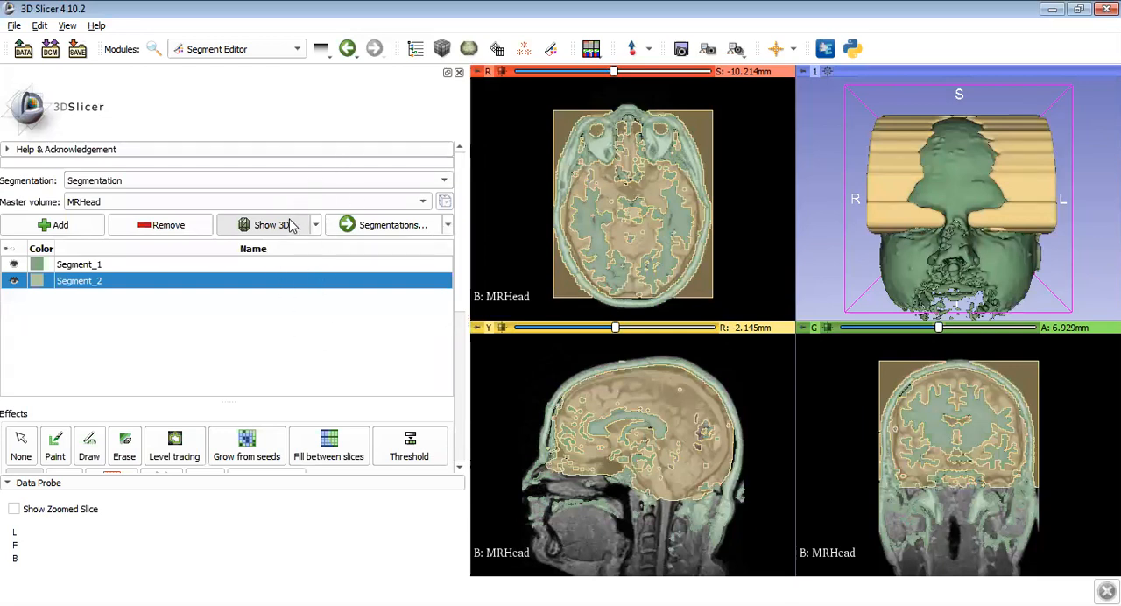
- Open the segmentation's display settings in the Segmentations module and lower its 3D opacity to 0.30 to inspect the brain inside the head
{"action": "left_click", "coordinate": [374, 224]}
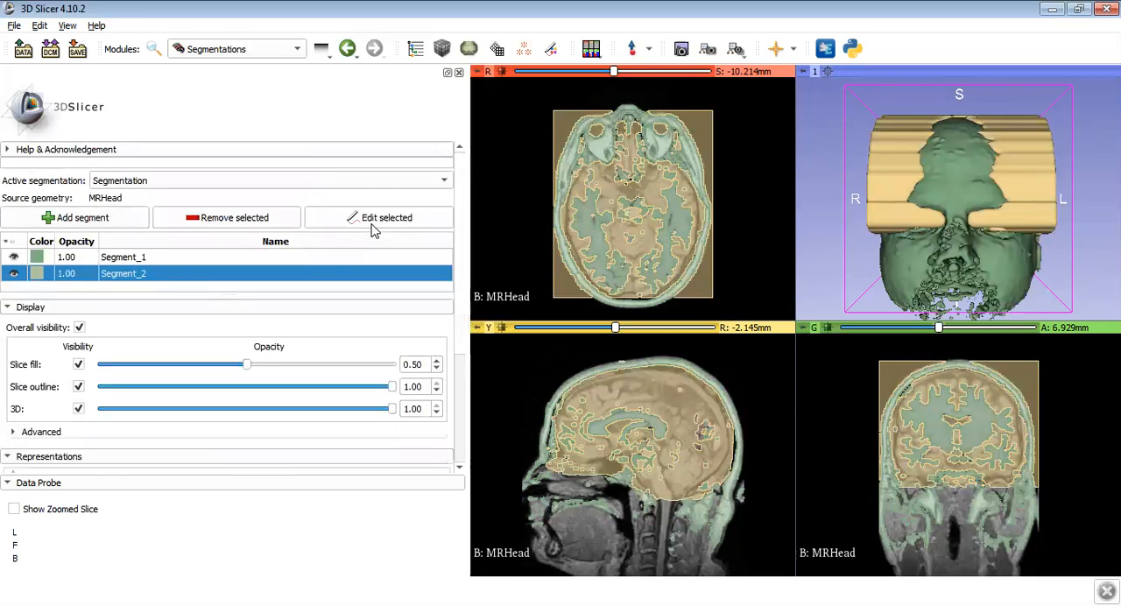
{"action": "scroll", "coordinate": [464, 350], "scroll_direction": "down", "scroll_amount": 2}
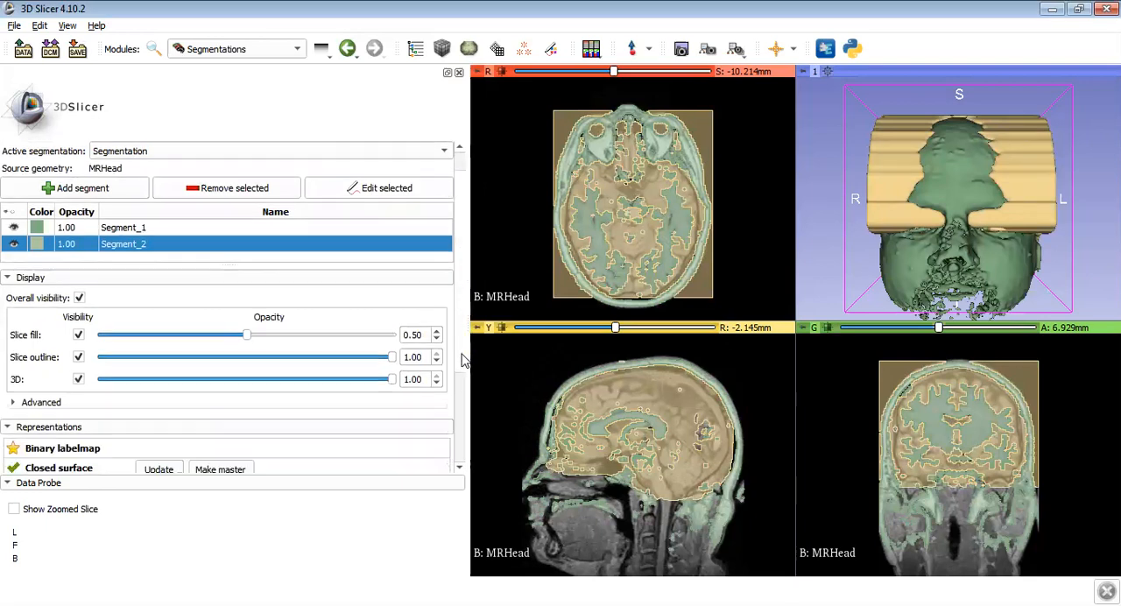
{"action": "scroll", "coordinate": [463, 378], "scroll_direction": "down", "scroll_amount": 2}
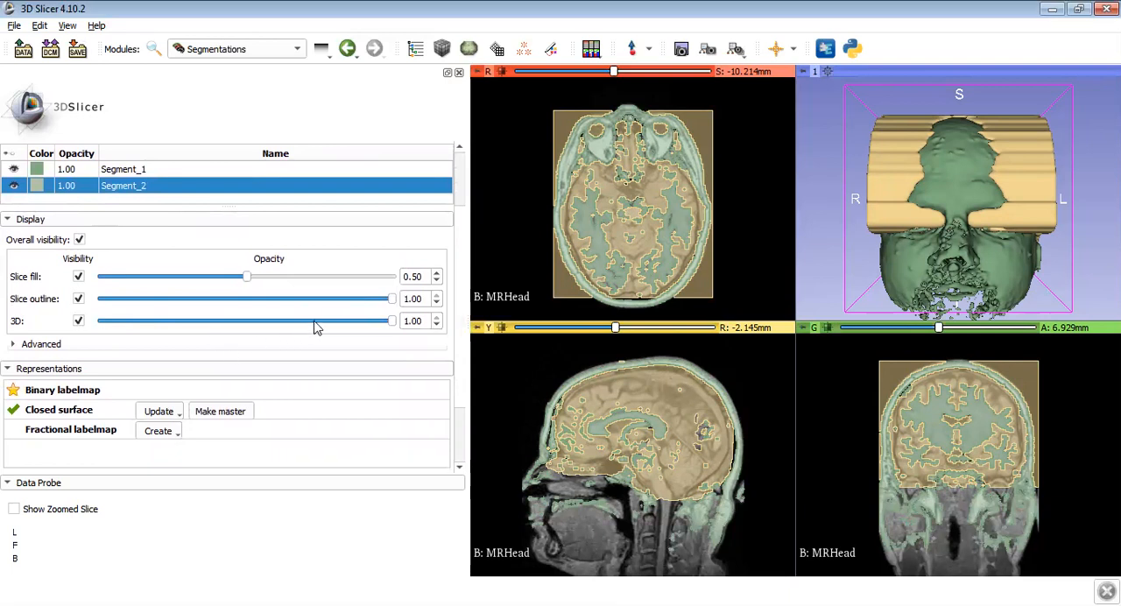
{"action": "left_click_drag", "start_coordinate": [393, 320], "coordinate": [246, 324]}
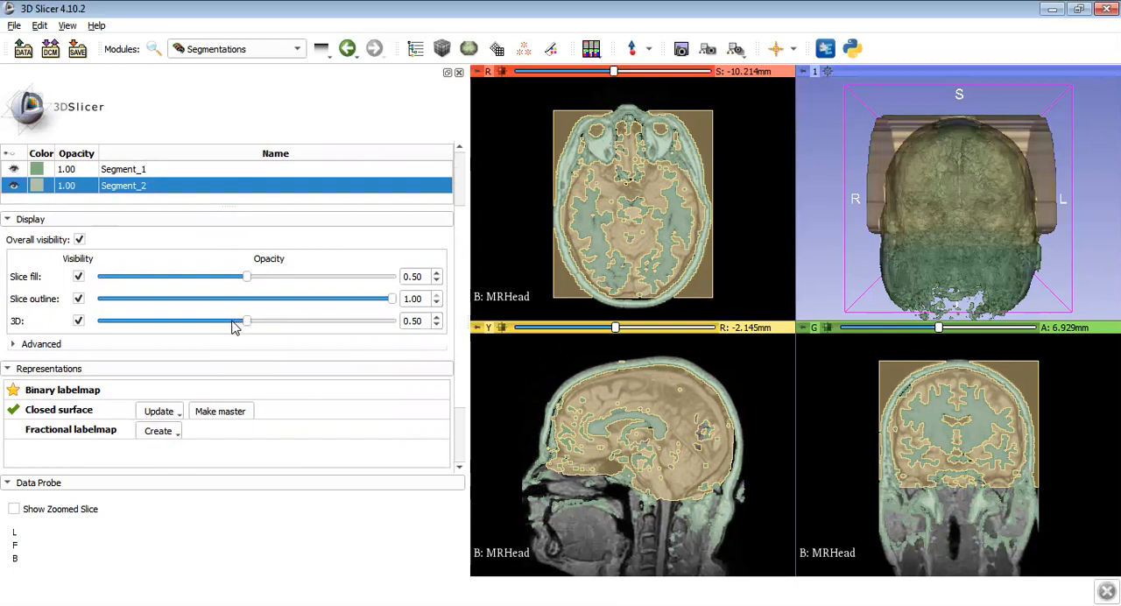
{"action": "left_click_drag", "start_coordinate": [244, 323], "coordinate": [193, 327]}
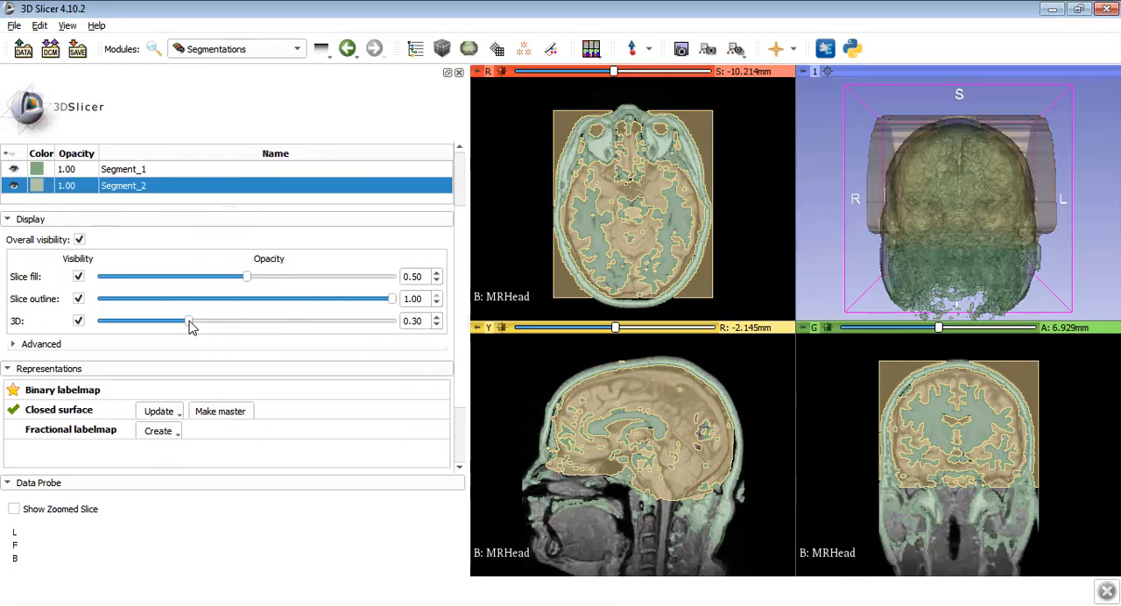
{"action": "left_click_drag", "start_coordinate": [899, 156], "coordinate": [780, 170]}
{"action": "left_click_drag", "start_coordinate": [847, 198], "coordinate": [939, 152]}
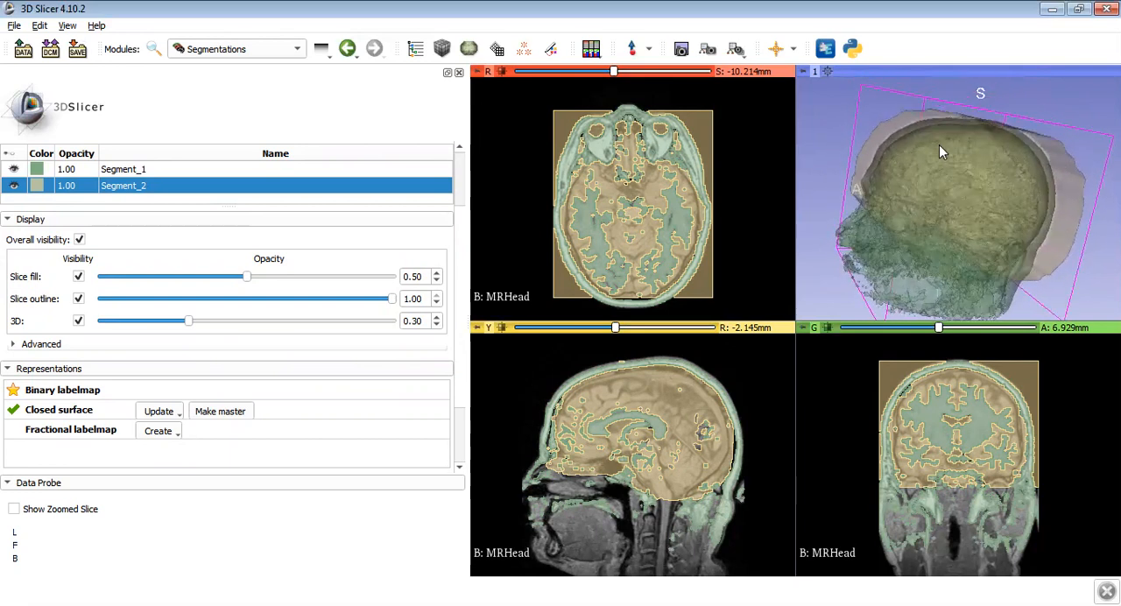